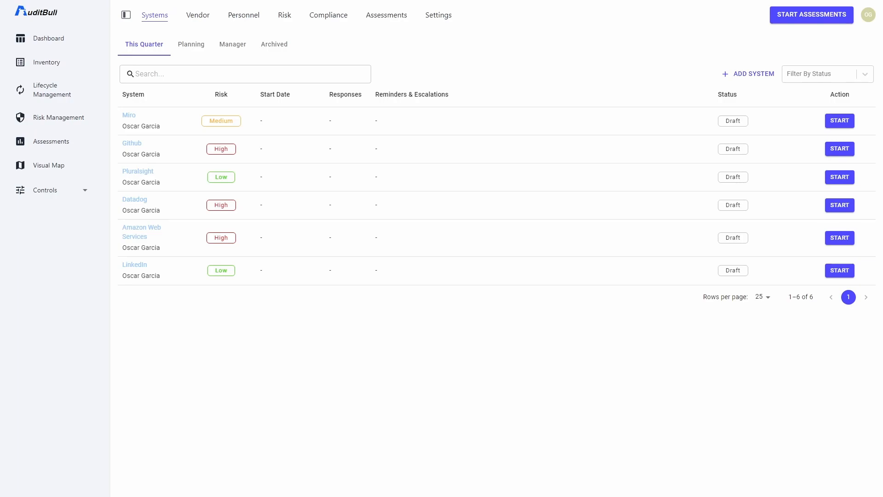
Start an RBAC User Access Review survey for Amazon Web Services with AWS Prod Audience.csv as the uploaded audience and proceed to audience inspection
click(834, 239)
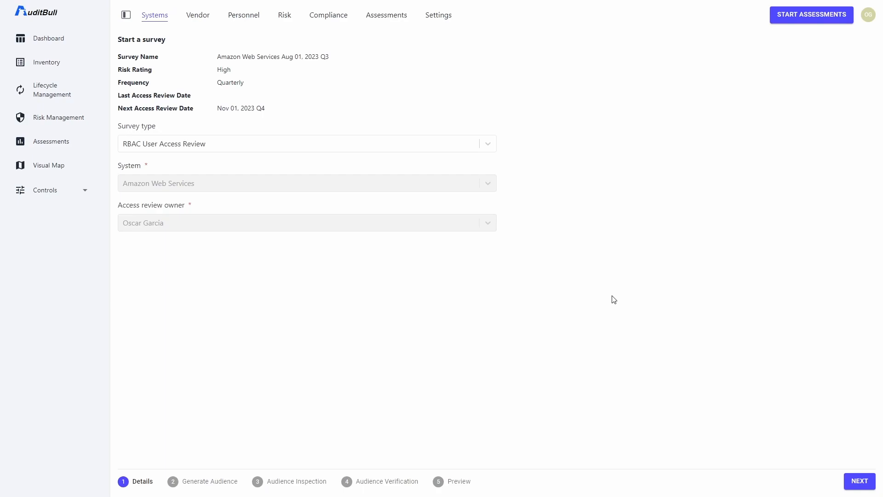
click(859, 480)
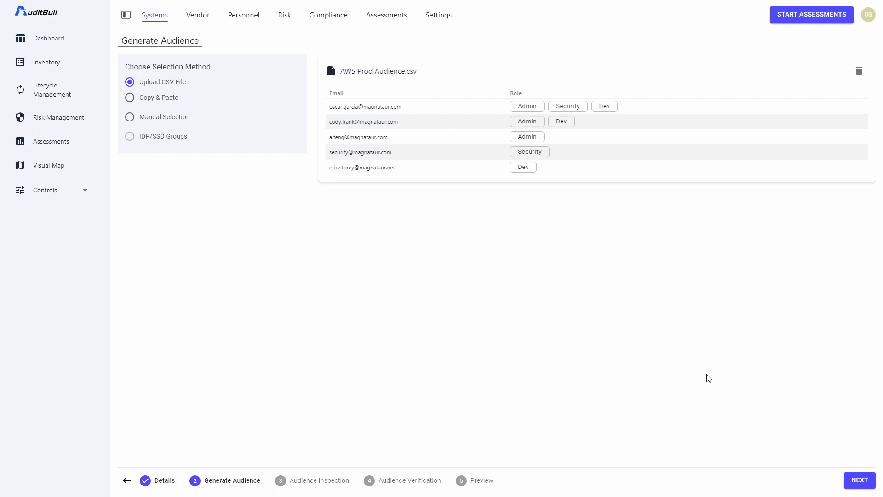
click(859, 480)
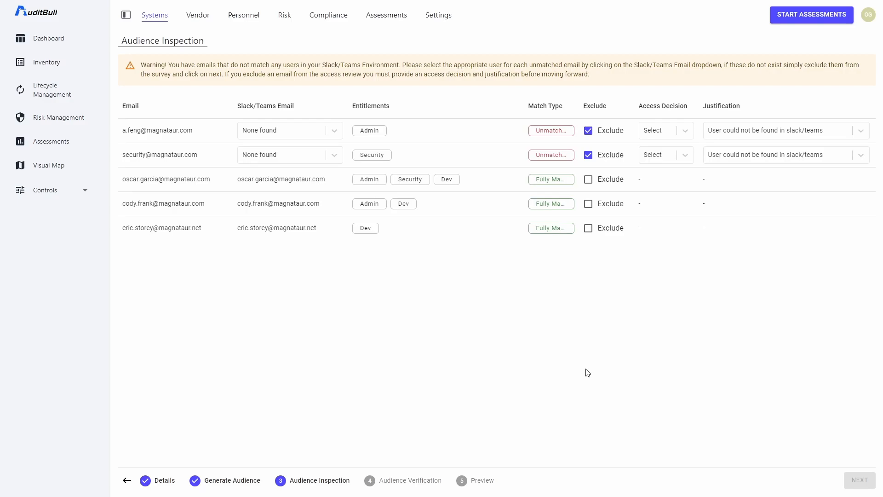
Match the unmatched email holding the Admin entitlement to its corresponding user in the Slack/Teams directory
click(293, 133)
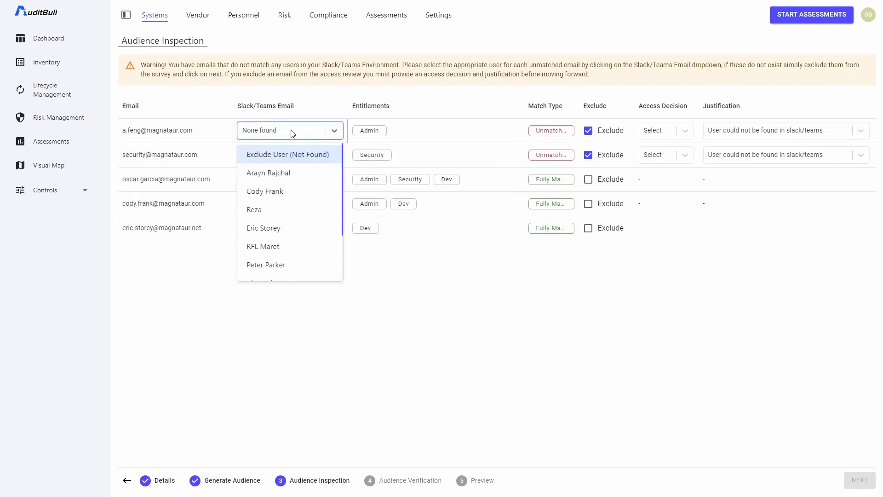
text(ale)
click(289, 154)
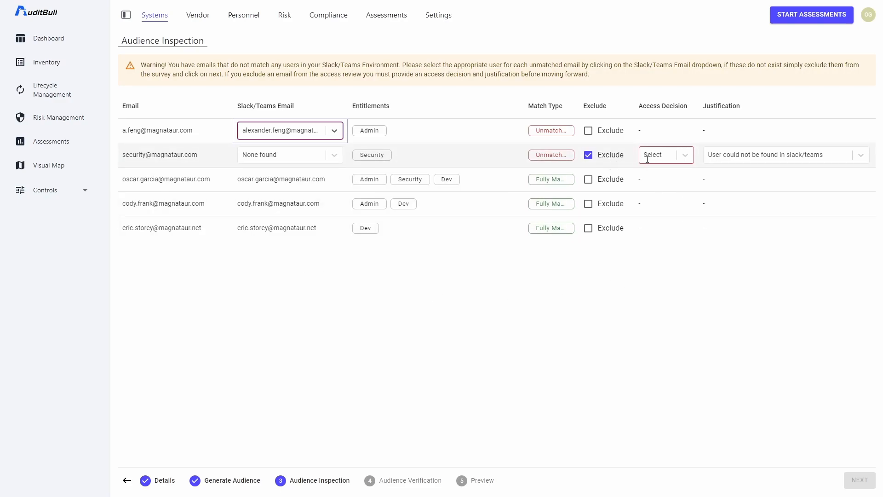
Set the excluded Security account's access decision to Keep, with the justification "Service Account - Approved by system design"
click(656, 156)
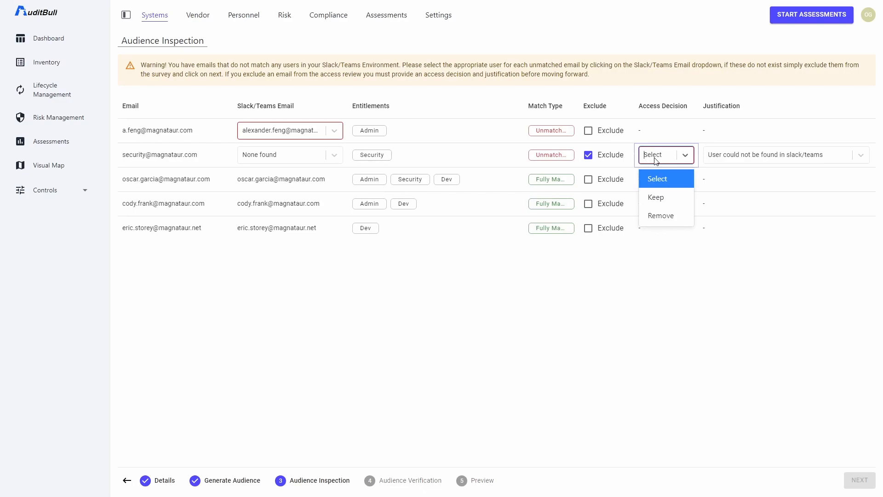
click(657, 197)
click(721, 158)
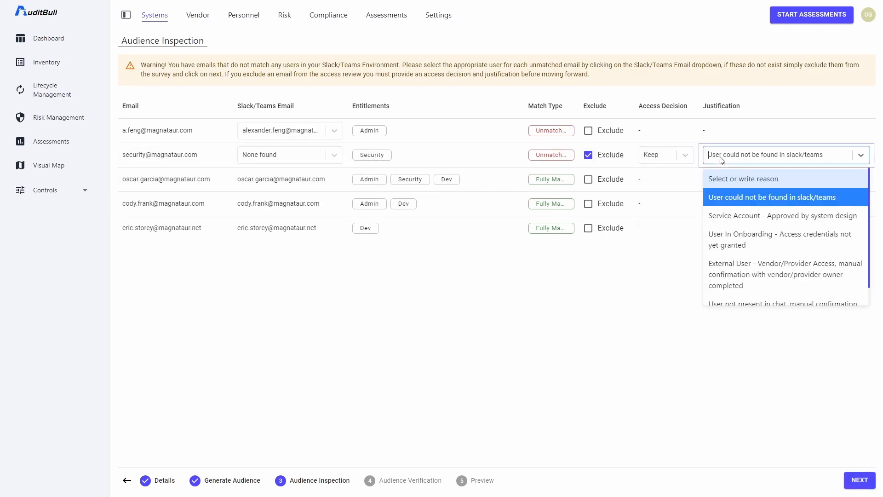
click(735, 216)
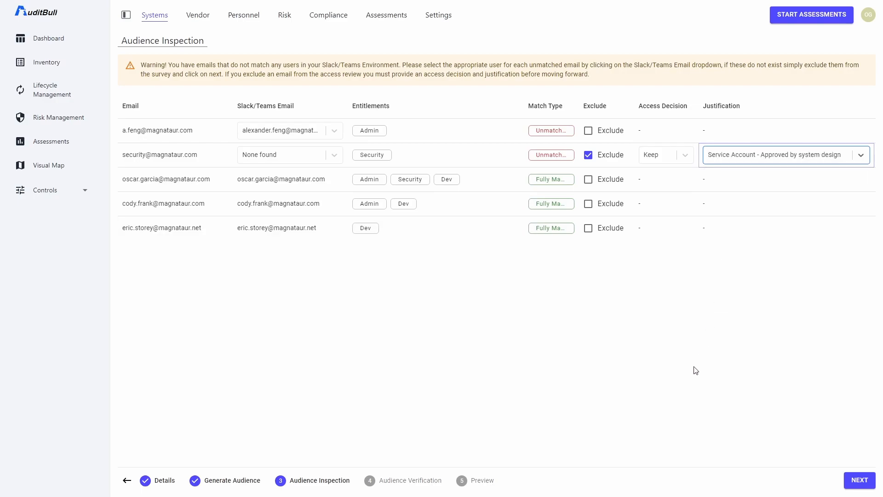
Accept the inspected and verified audience, then send the Amazon Web Services access review
click(856, 481)
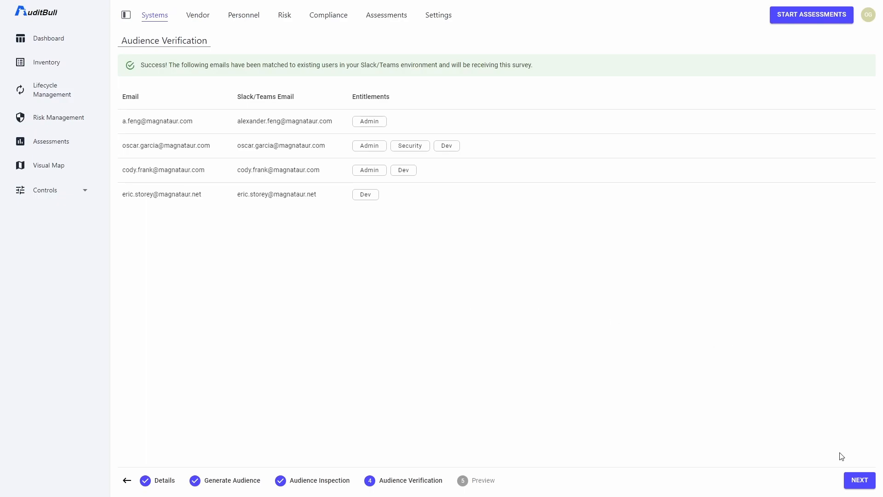
click(859, 480)
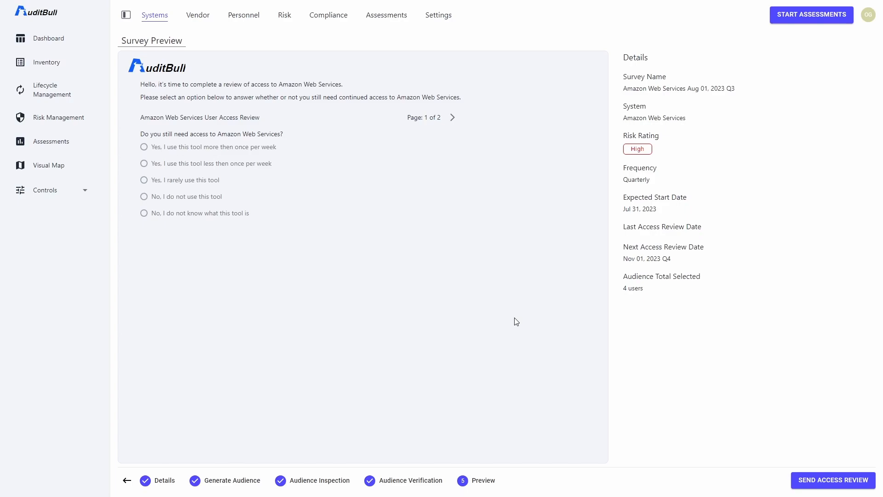
click(819, 481)
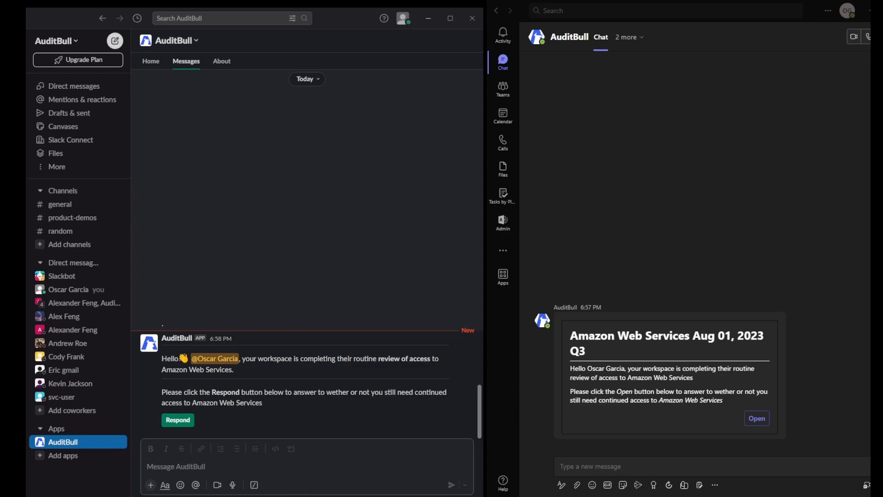
Switch to Slack, open the Amazon Web Services review request and answer "I use this tool more than once per week"
click(177, 420)
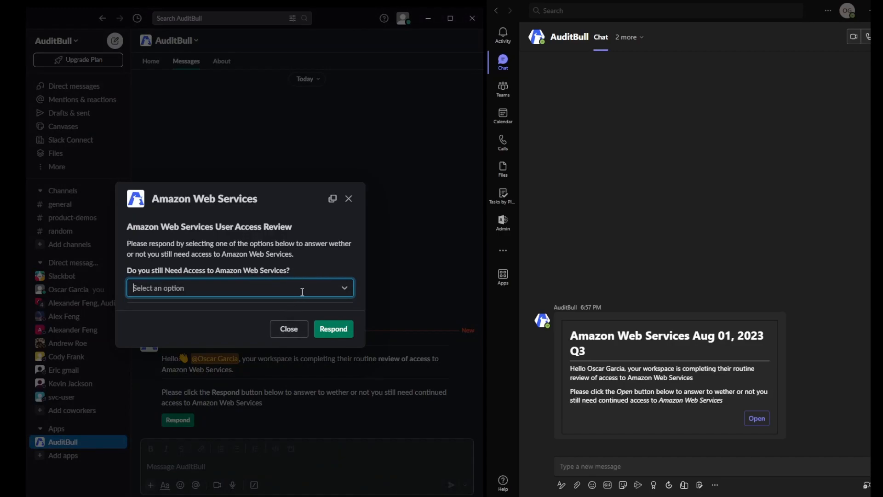
click(337, 288)
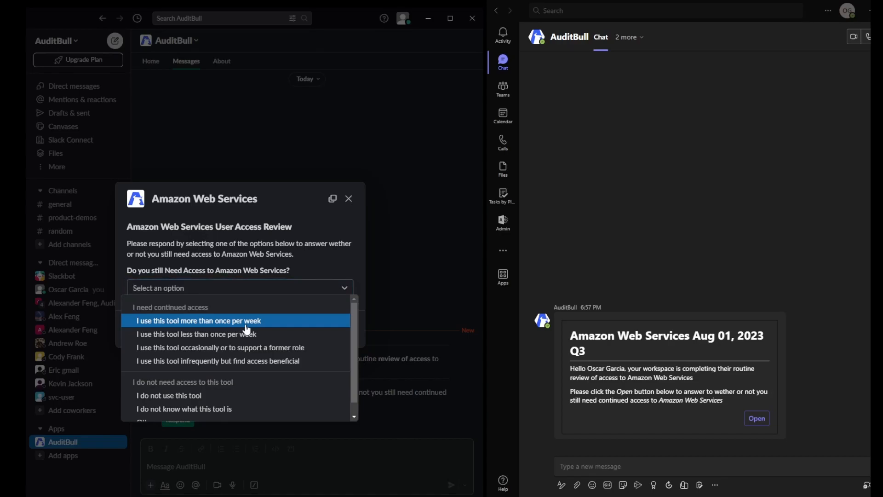
click(248, 323)
Answer that Admin and Security access are needed and Dev access is not, and submit the Slack response
scroll(320, 268, down, 1)
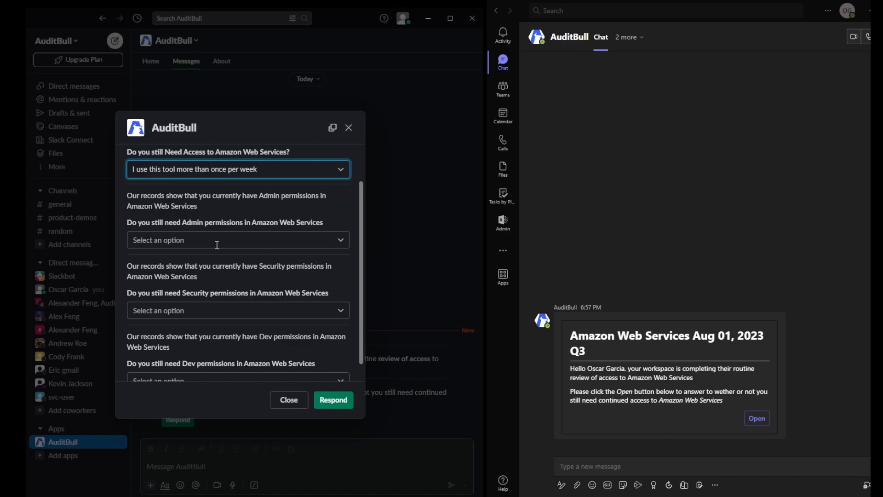
scroll(235, 241, down, 1)
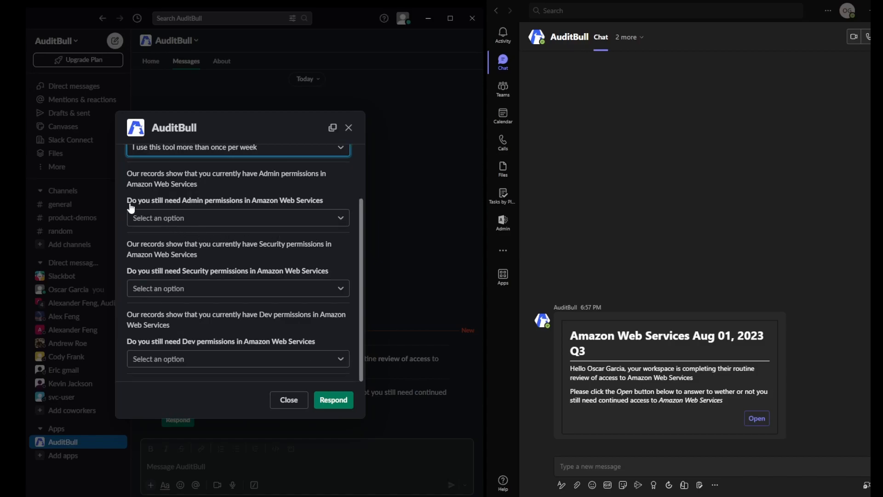
click(265, 219)
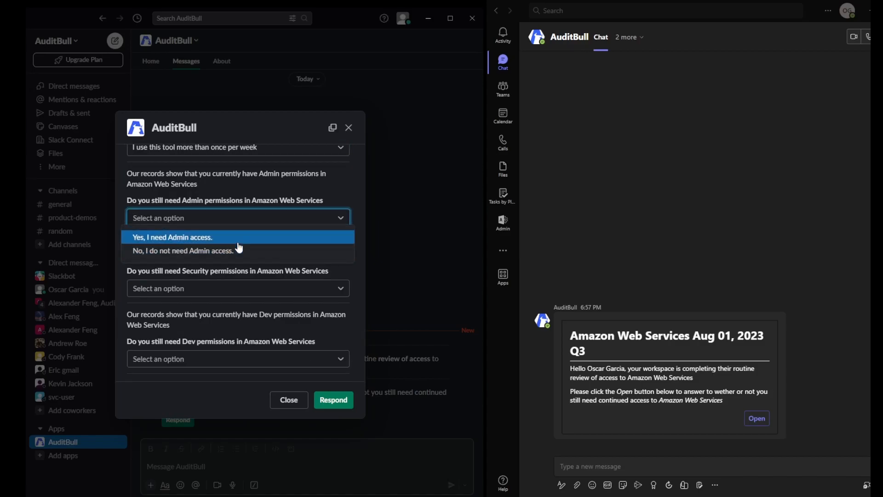
click(237, 239)
click(213, 287)
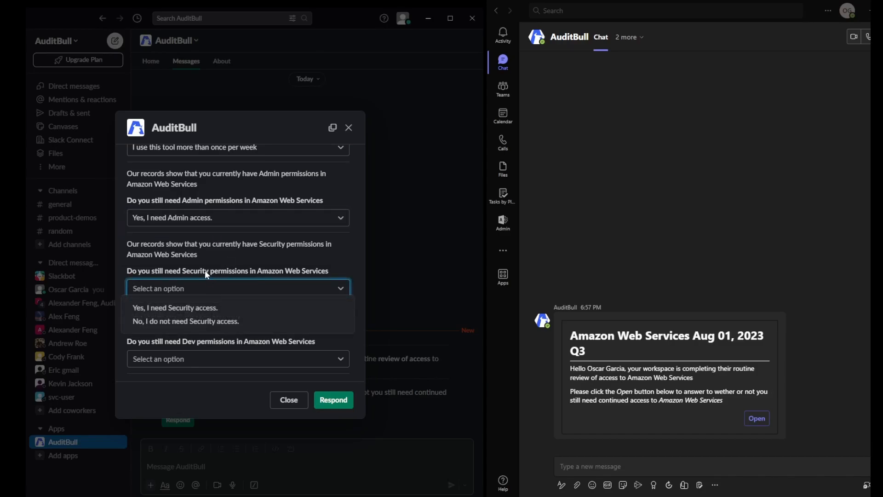
click(201, 311)
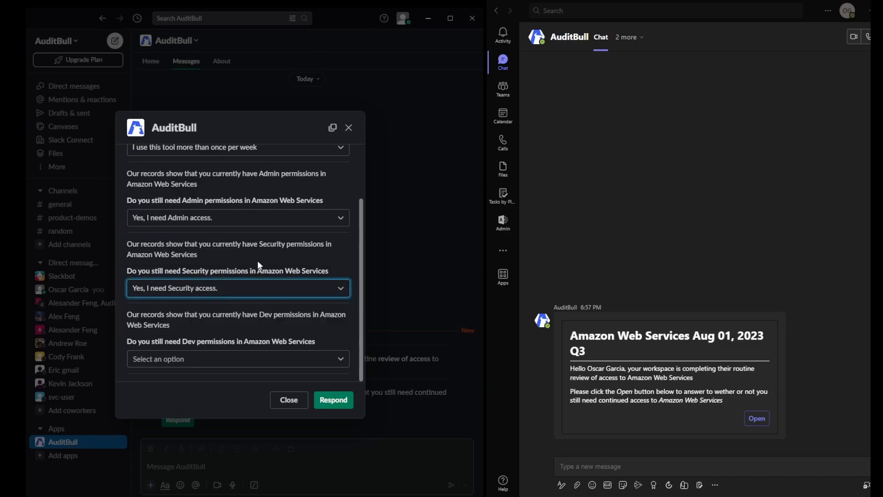
click(233, 359)
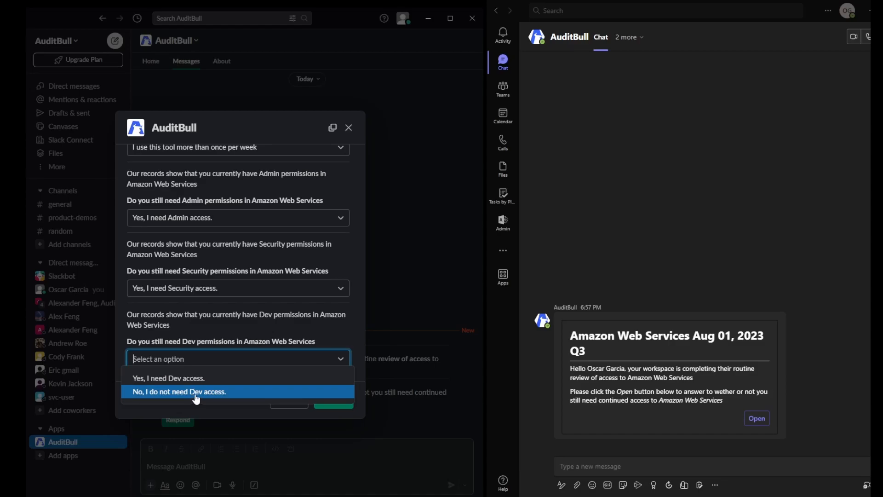
click(198, 392)
click(332, 400)
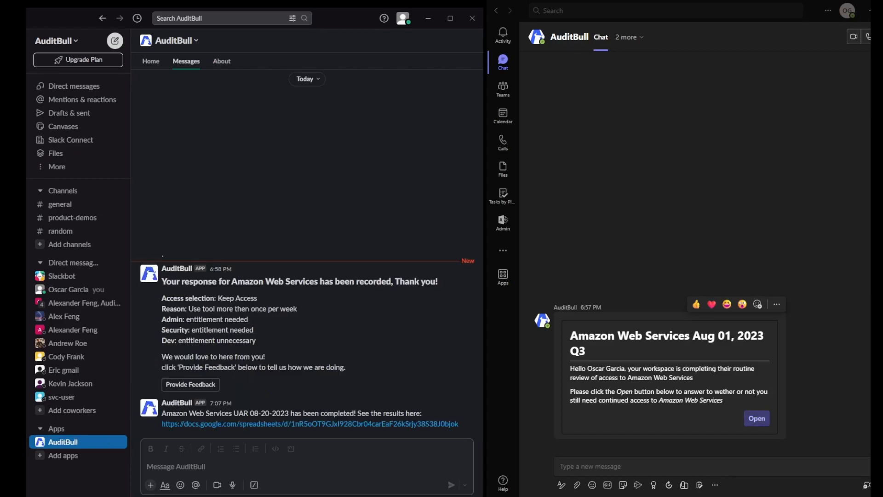
Switch to Teams, open the Amazon Web Services review, answer "Yes, I use this tool more then once per week" and continue
click(763, 417)
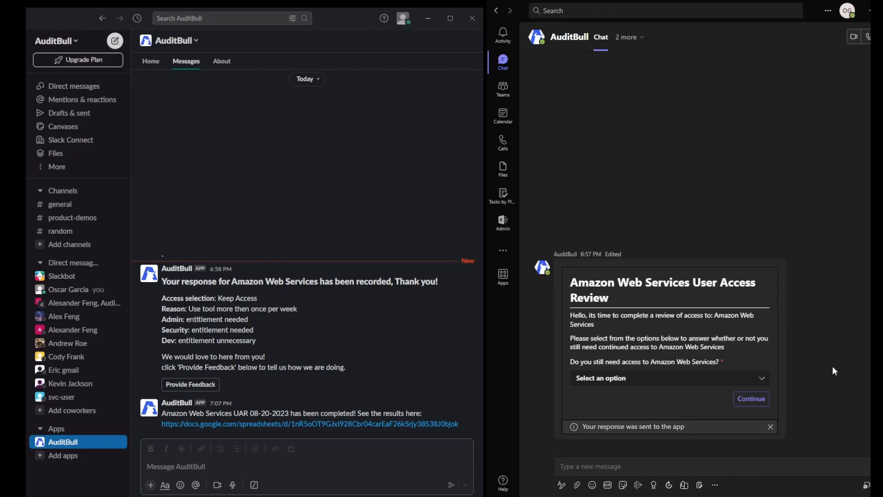
click(740, 382)
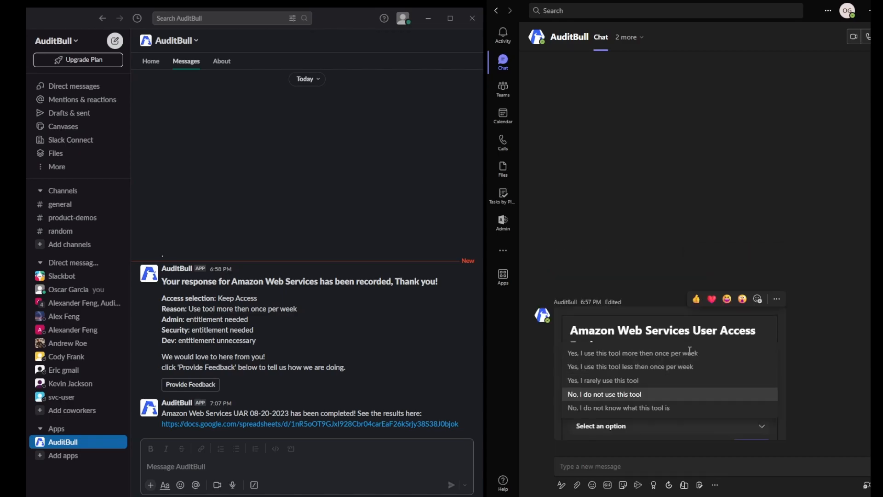
click(665, 306)
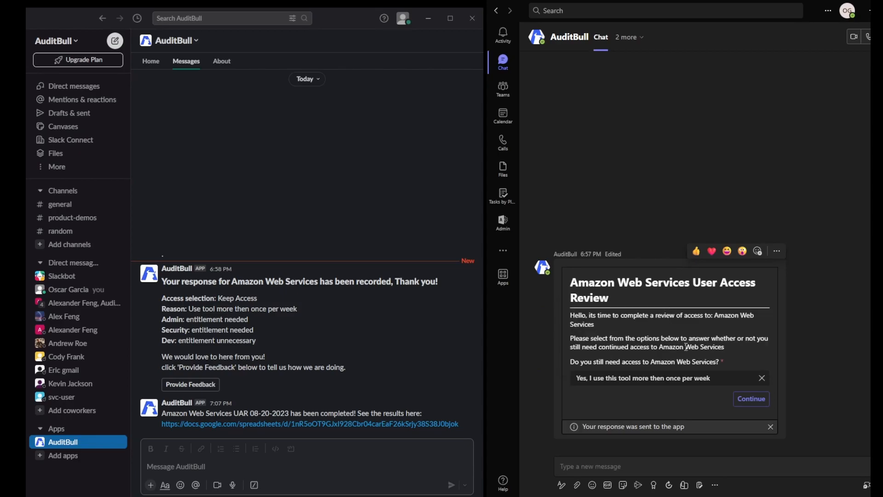
click(746, 404)
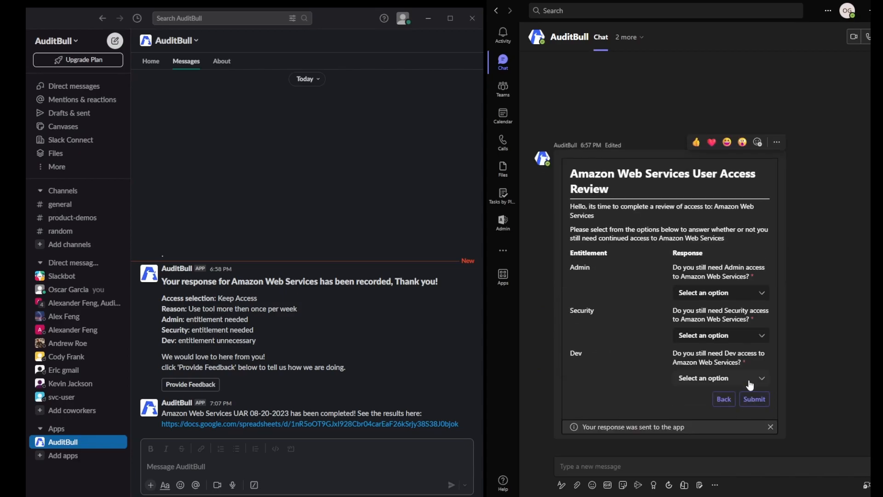
Answer Yes to still needing Admin and Security access and No to Dev access in the Teams review
click(710, 293)
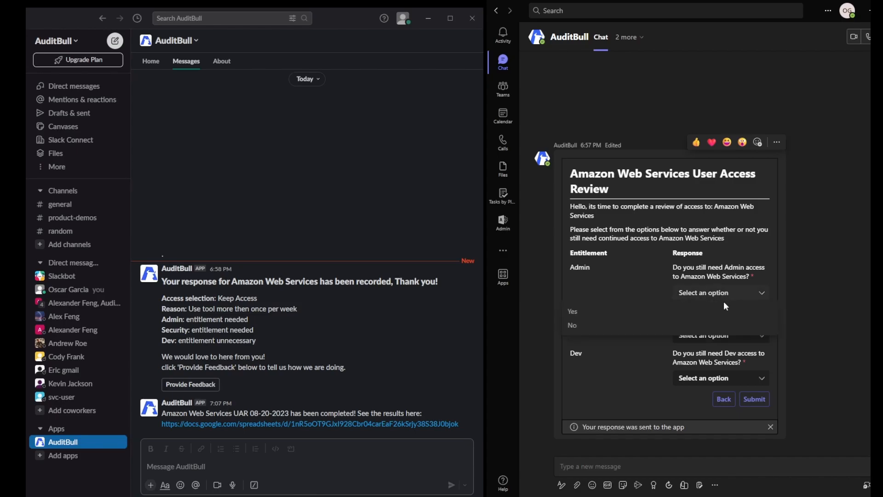
click(683, 318)
click(690, 335)
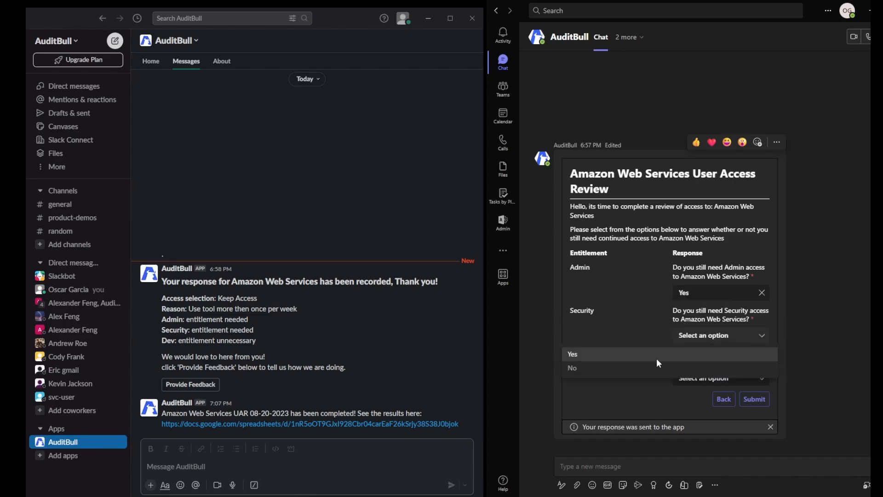
click(658, 359)
click(700, 382)
click(645, 412)
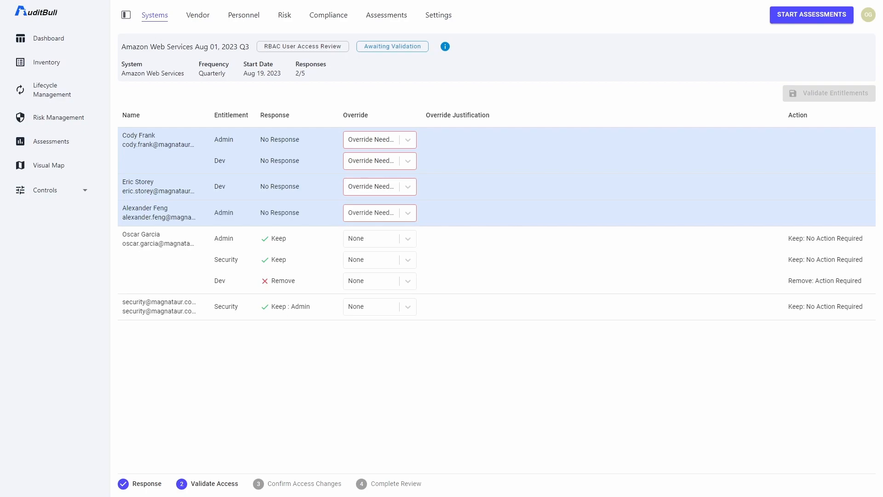
In AuditBull, override the first non-responder's Admin entitlement with Remove and the other three unanswered entitlements with Keep
click(387, 145)
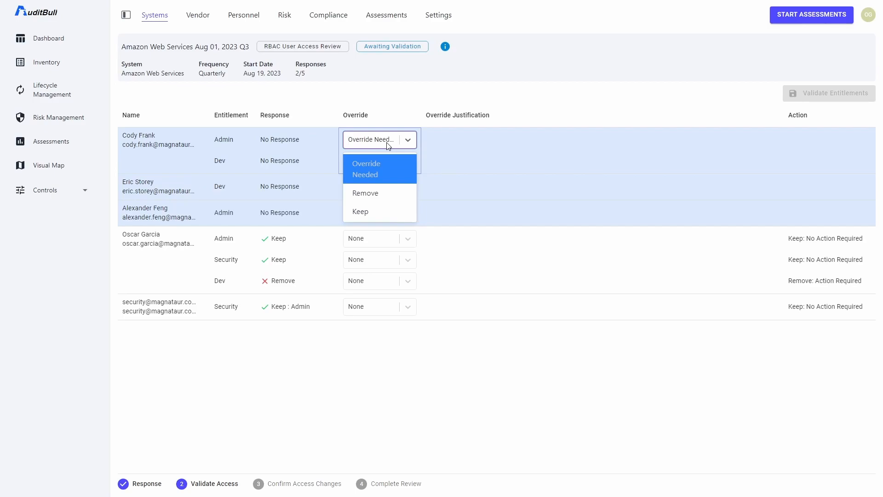
click(380, 193)
click(380, 162)
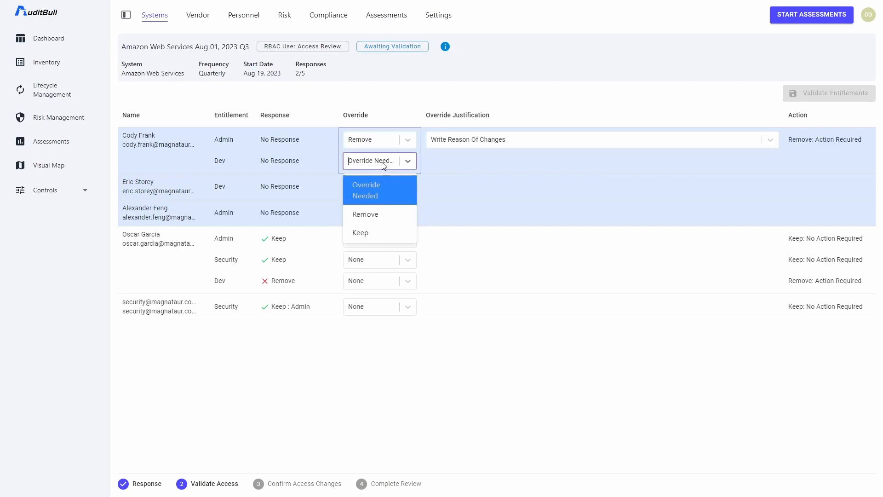
click(379, 231)
click(378, 191)
click(361, 257)
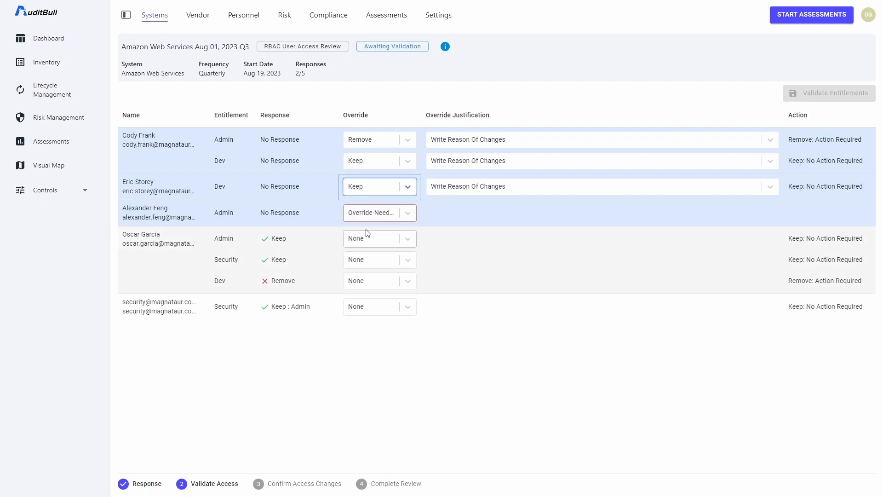
click(370, 215)
click(364, 284)
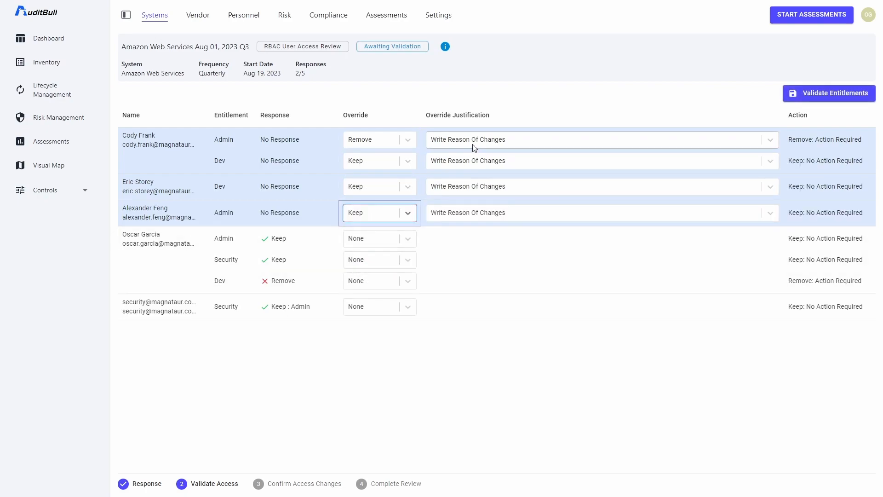
Justify the Remove override with Enforcement of Least Privilege and the three Keep overrides with Managerial Discretion
click(432, 140)
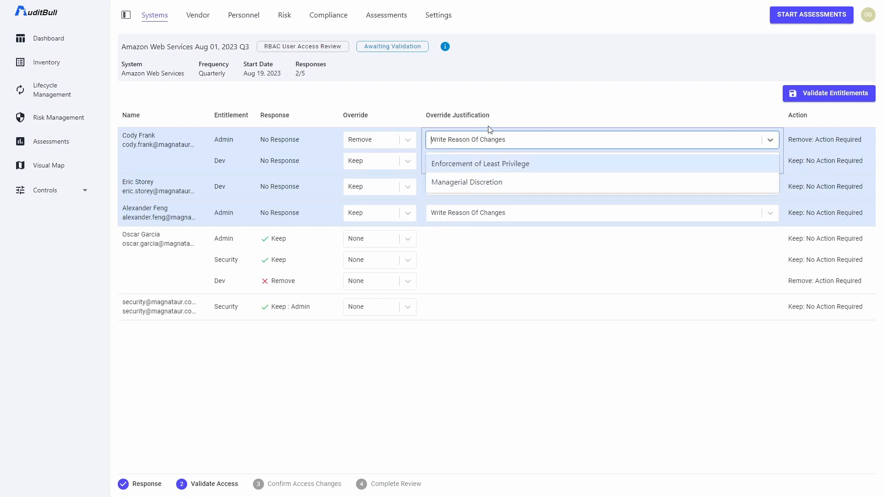
click(515, 102)
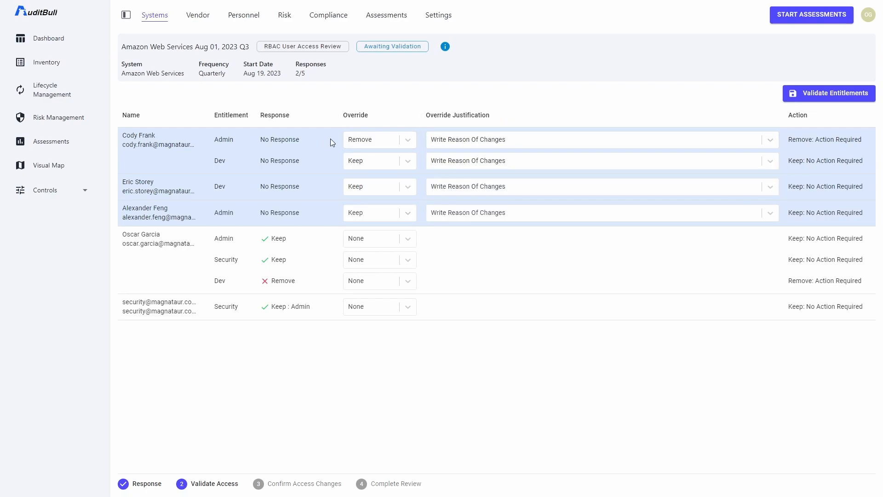
click(480, 143)
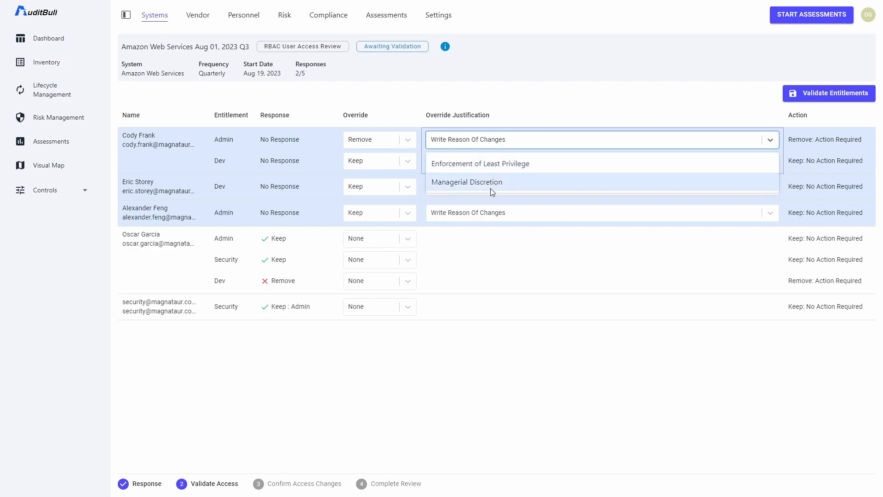
click(523, 164)
click(491, 165)
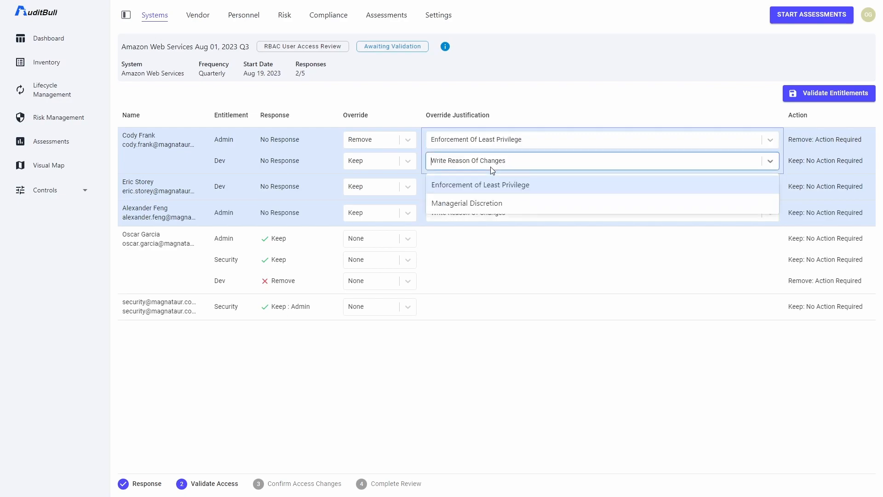
click(486, 203)
click(480, 192)
click(468, 227)
click(469, 212)
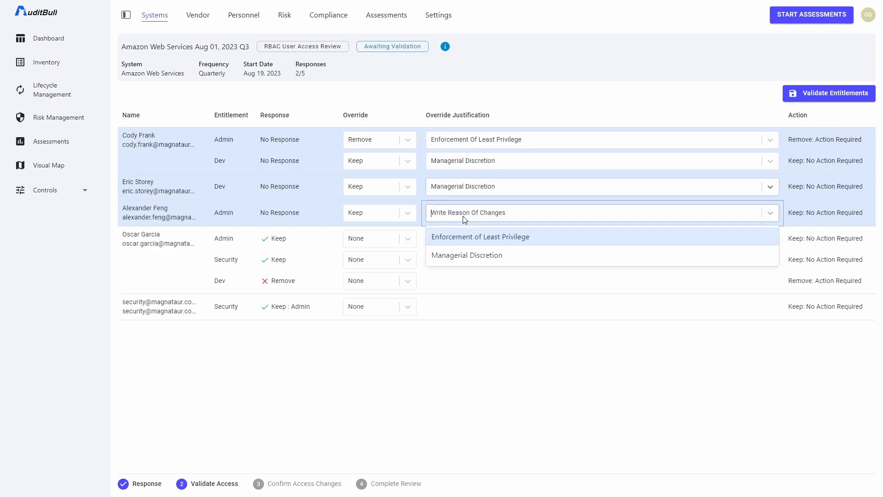
click(463, 256)
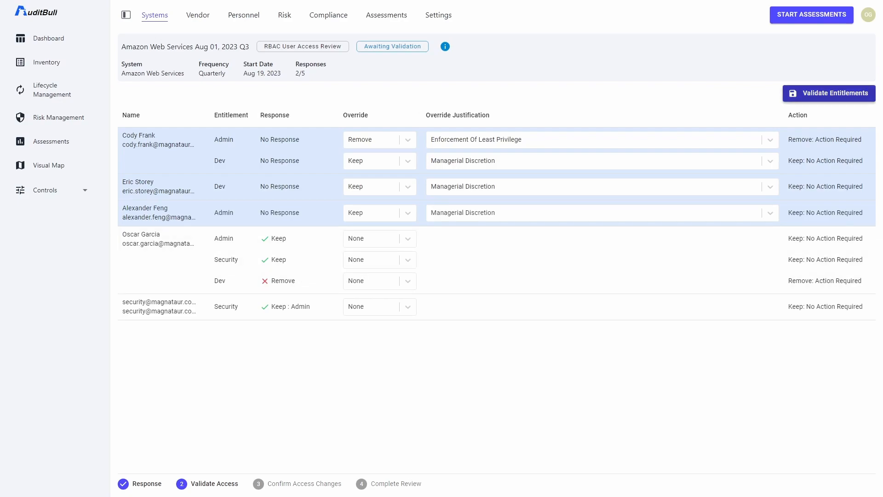
Validate the entitlements using the audience file AWS Prod Audience 1.csv and continue to the access change confirmation
click(834, 94)
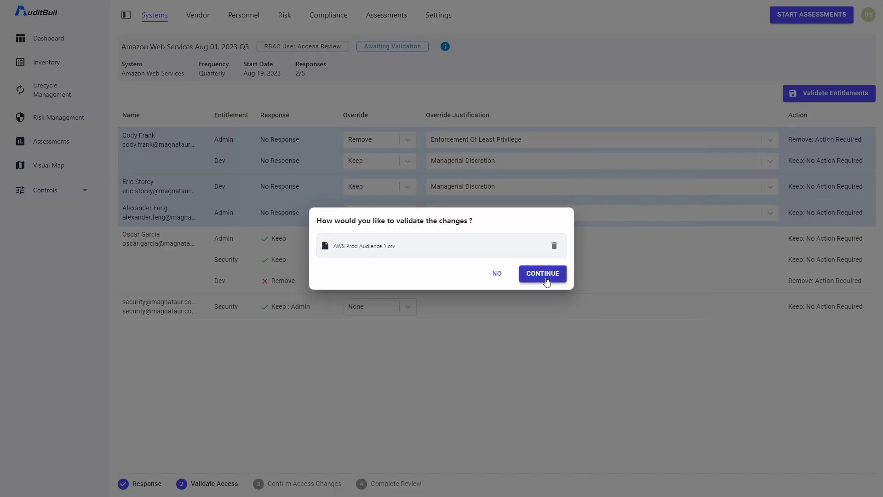
click(548, 279)
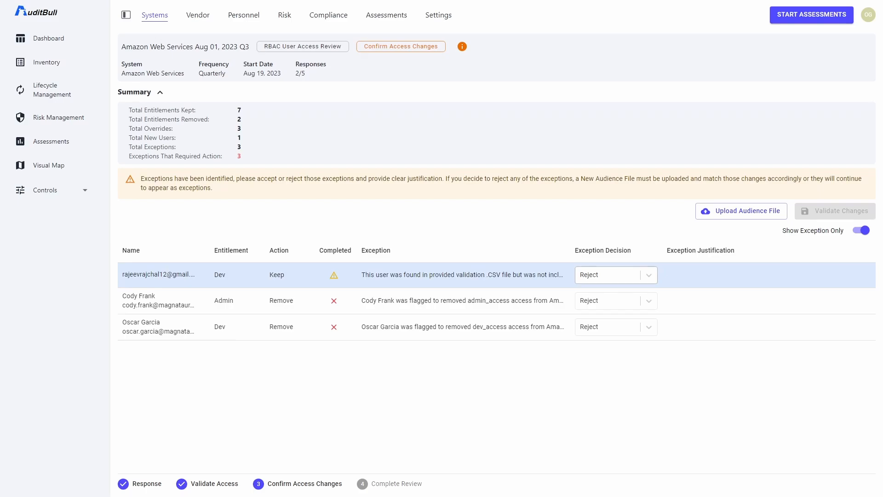
Accept the exception for the new Dev user with the justification "New access is approved and expected (On-Boarding/Role Change)"
click(630, 277)
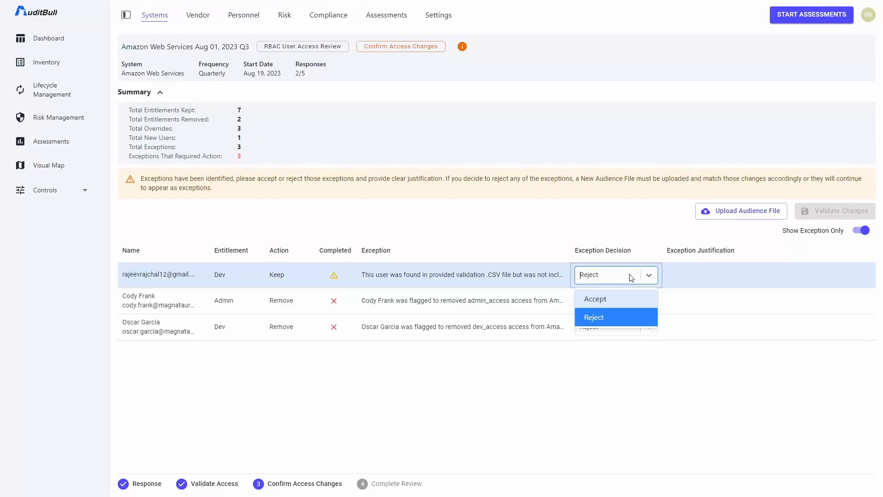
click(618, 299)
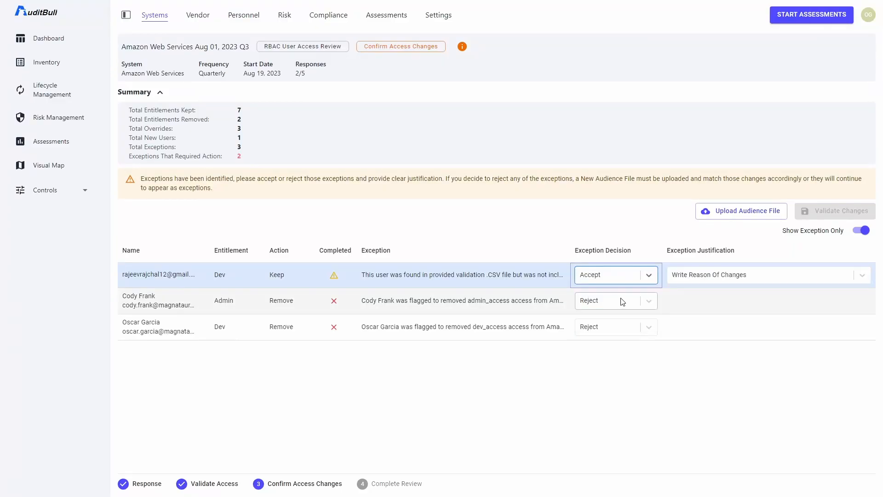
click(703, 275)
click(709, 277)
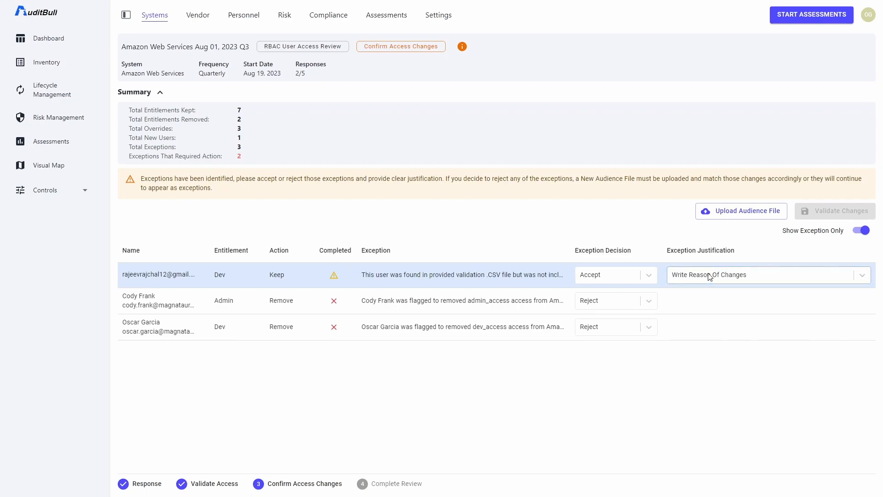
click(710, 277)
text(New access is approved and expected (On-Boarding/Role Change))
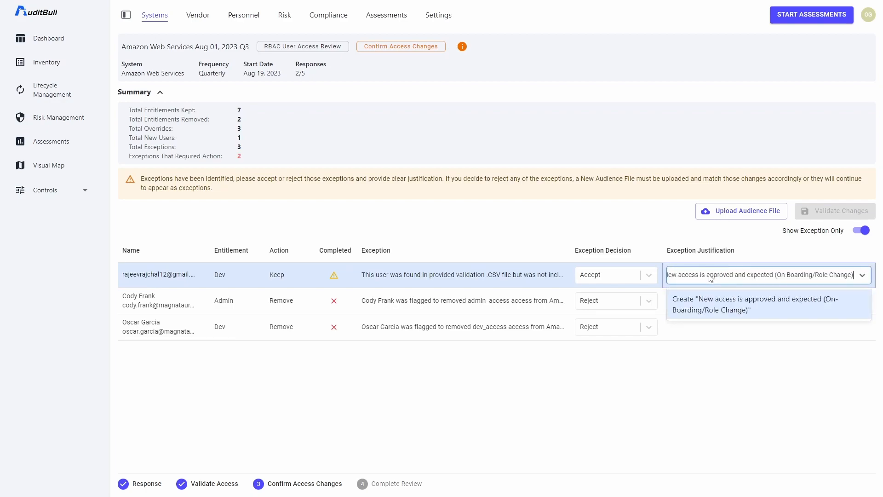
key(Return)
click(665, 422)
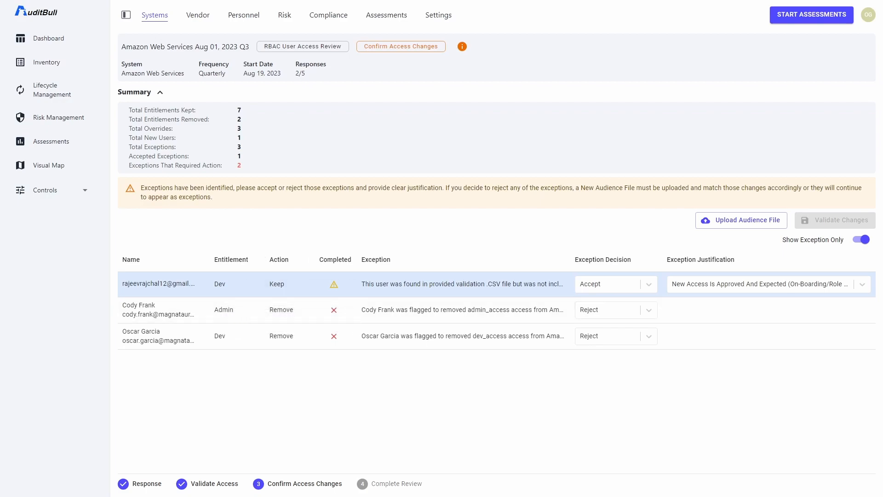
Upload AWS Prod Audience Validation.csv as the new audience file for validating the access changes
click(743, 221)
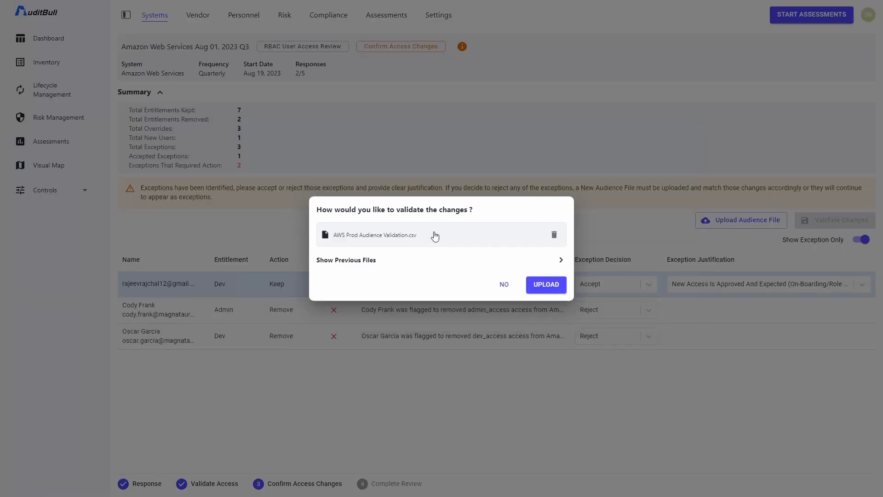
click(550, 285)
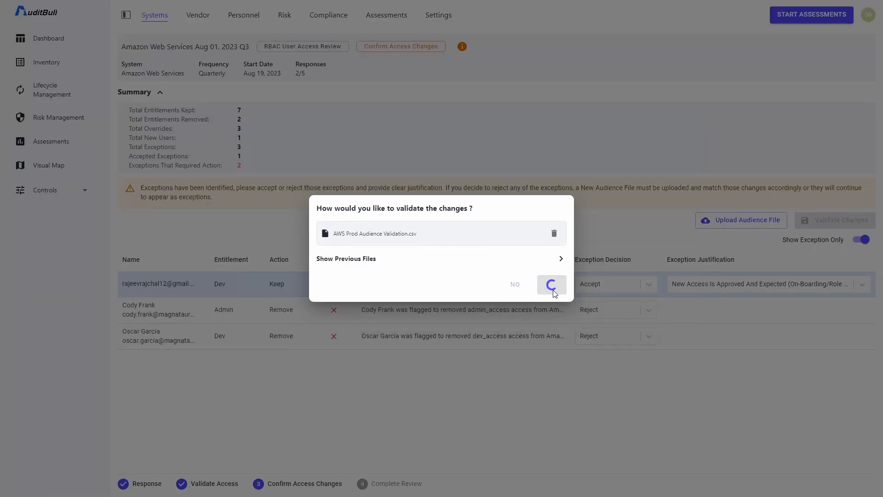